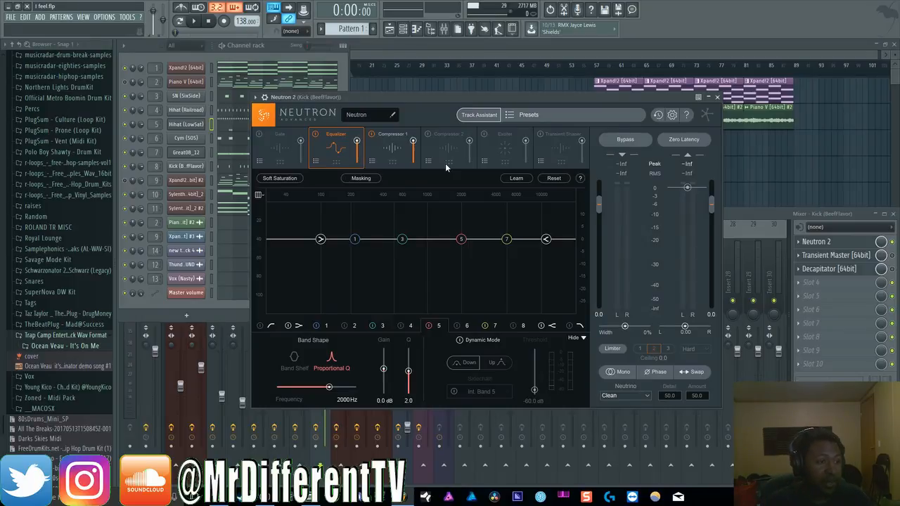
Step: Open the Gate module and enable it briefly to view its controls, leaving it disabled
{"action": "left_click", "coordinate": [286, 148]}
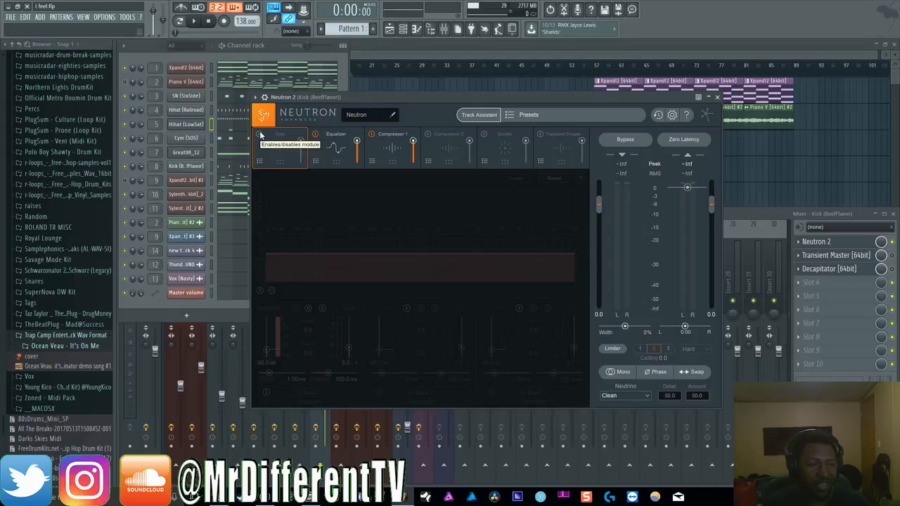
{"action": "left_click", "coordinate": [260, 134]}
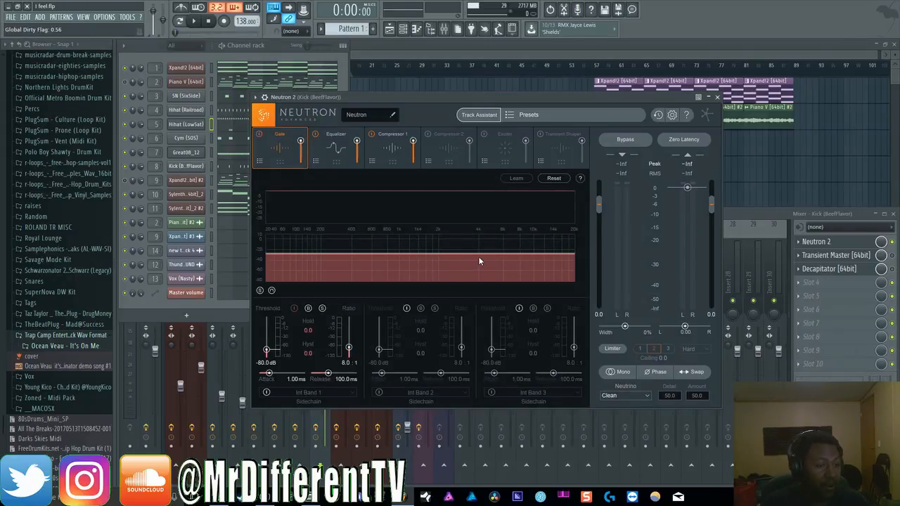
{"action": "left_click", "coordinate": [260, 134]}
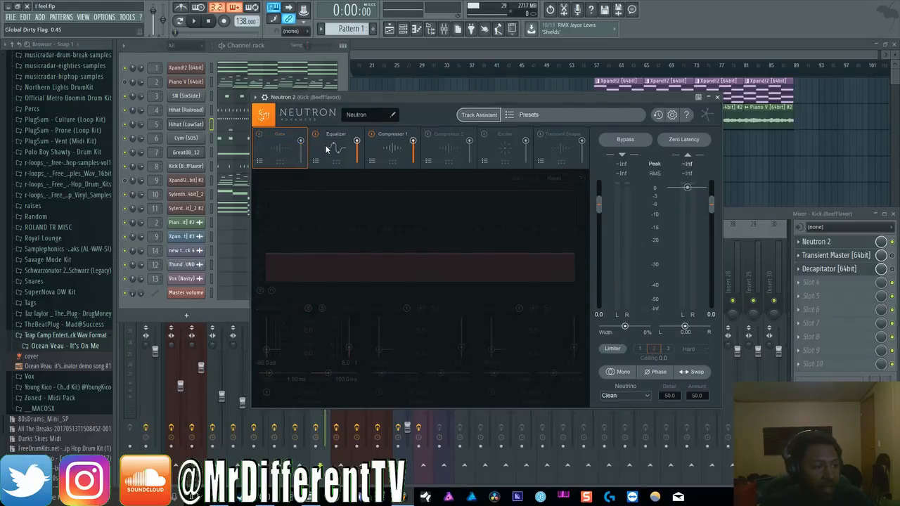
Step: Look through the controls of the Equalizer, Compressor 1 and Compressor 2 modules
{"action": "left_click", "coordinate": [329, 148]}
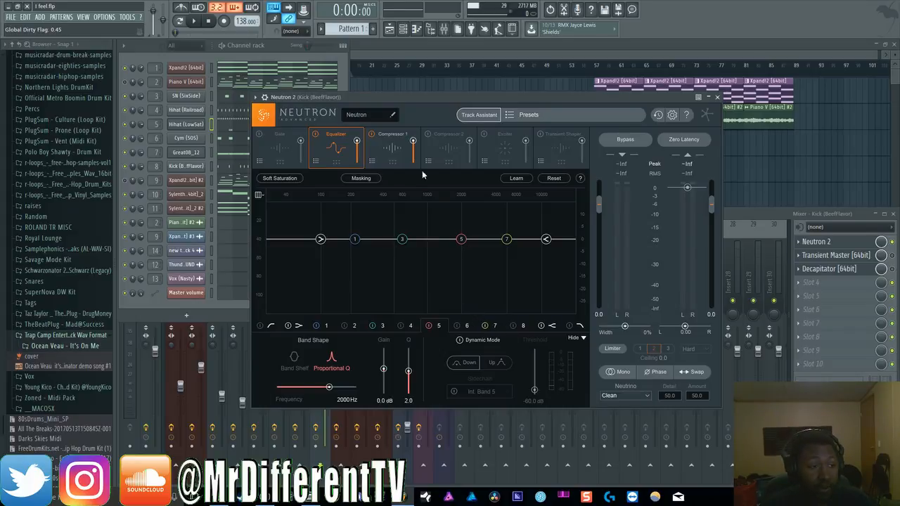
{"action": "left_click", "coordinate": [399, 149]}
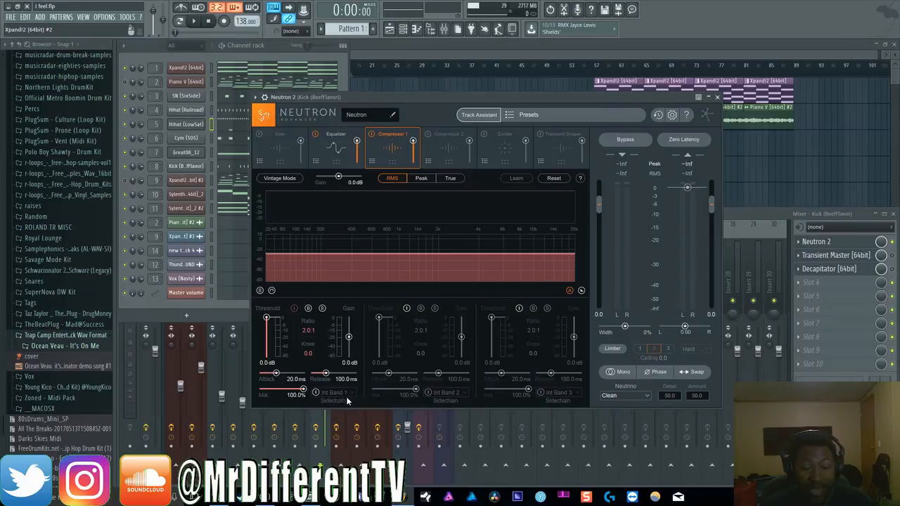
{"action": "left_click", "coordinate": [437, 157]}
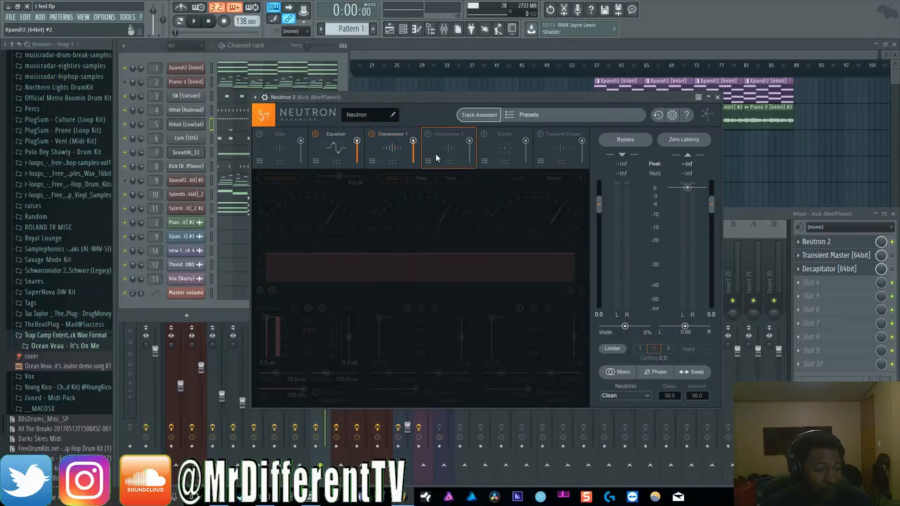
{"action": "left_click", "coordinate": [393, 153]}
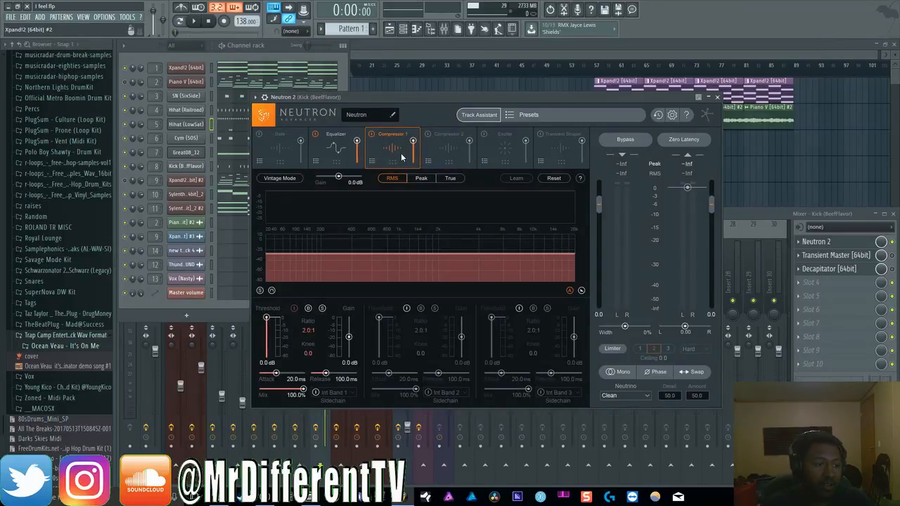
{"action": "left_click", "coordinate": [434, 148]}
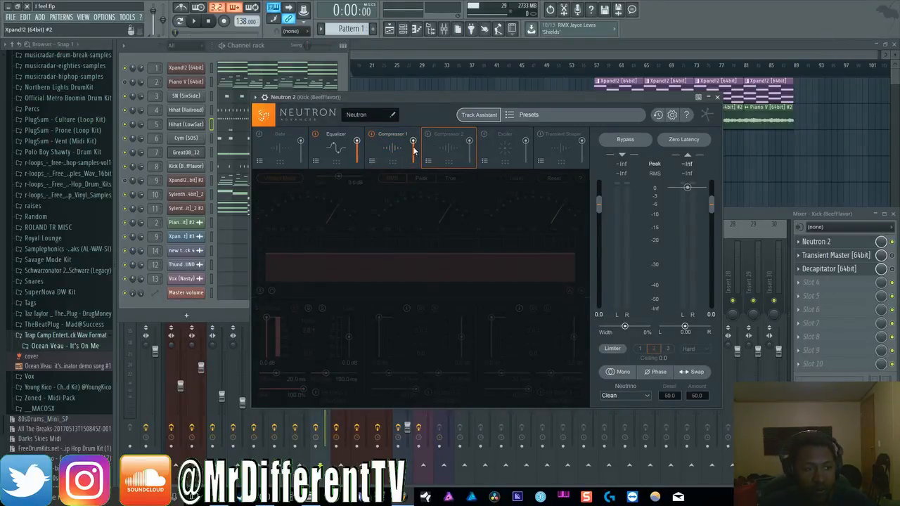
Step: View the Exciter and Transient Shaper modules with each one briefly enabled, leaving both disabled
{"action": "left_click", "coordinate": [516, 140]}
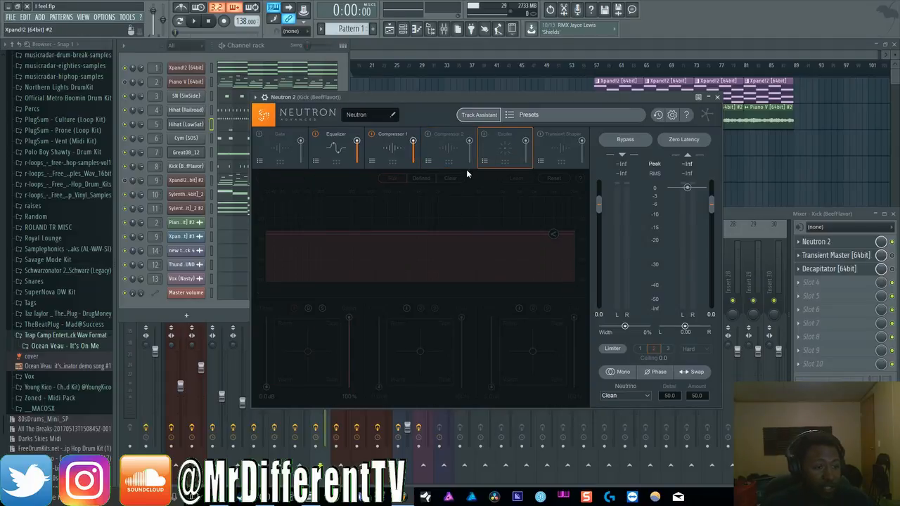
{"action": "left_click", "coordinate": [484, 134]}
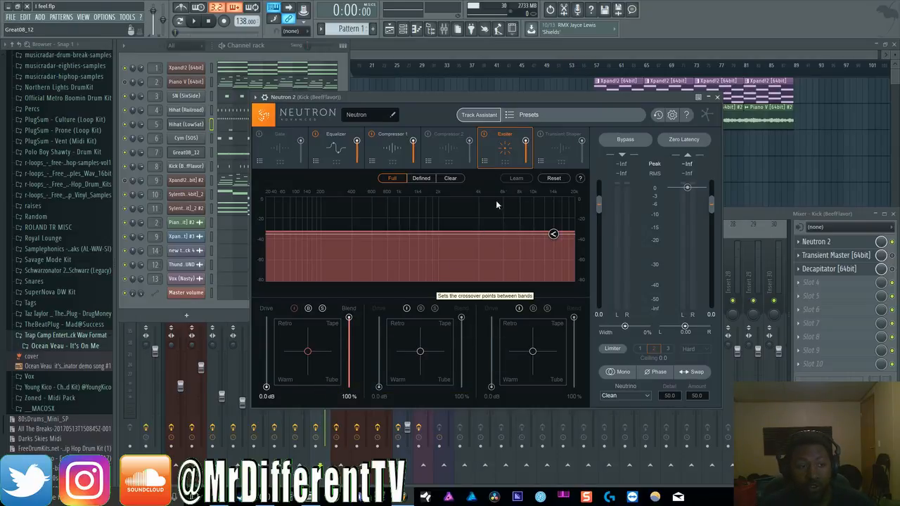
{"action": "left_click", "coordinate": [551, 147]}
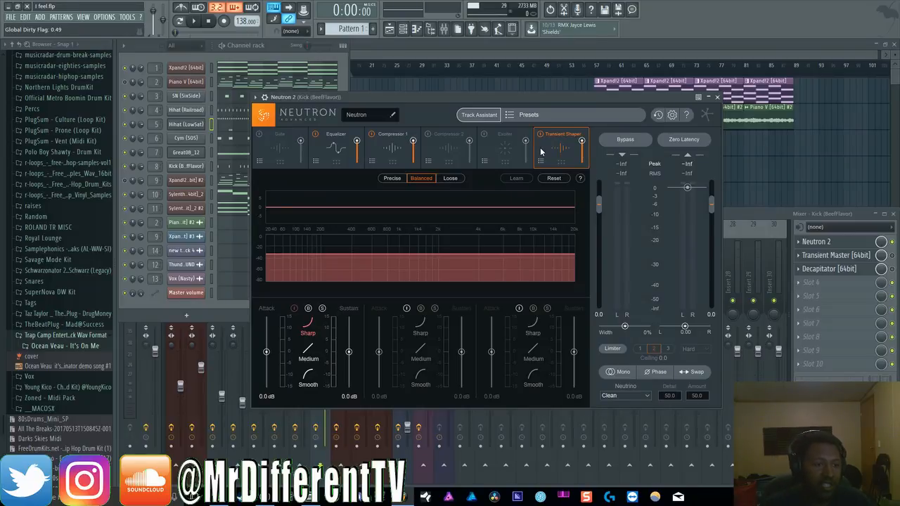
{"action": "left_click", "coordinate": [540, 133]}
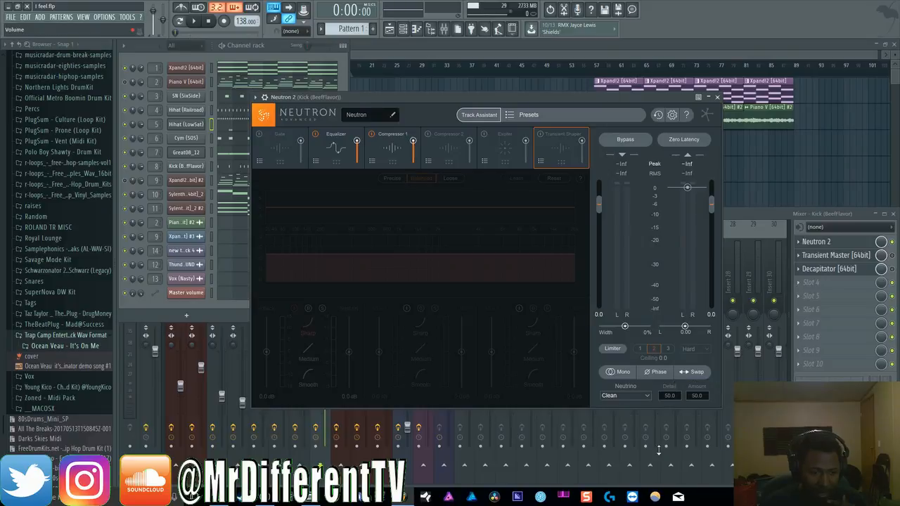
Step: Look through the available Neutrino modes and keep the Clean mode
{"action": "left_click", "coordinate": [637, 397]}
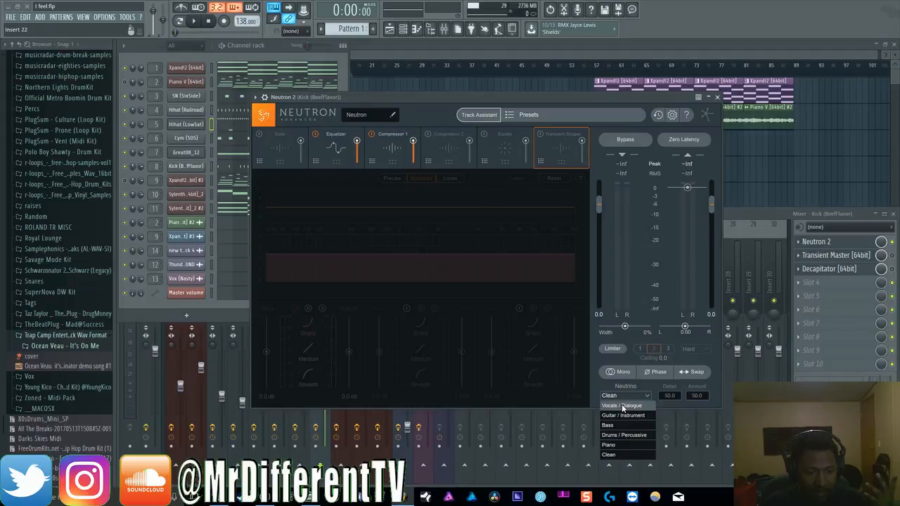
{"action": "left_click", "coordinate": [657, 389]}
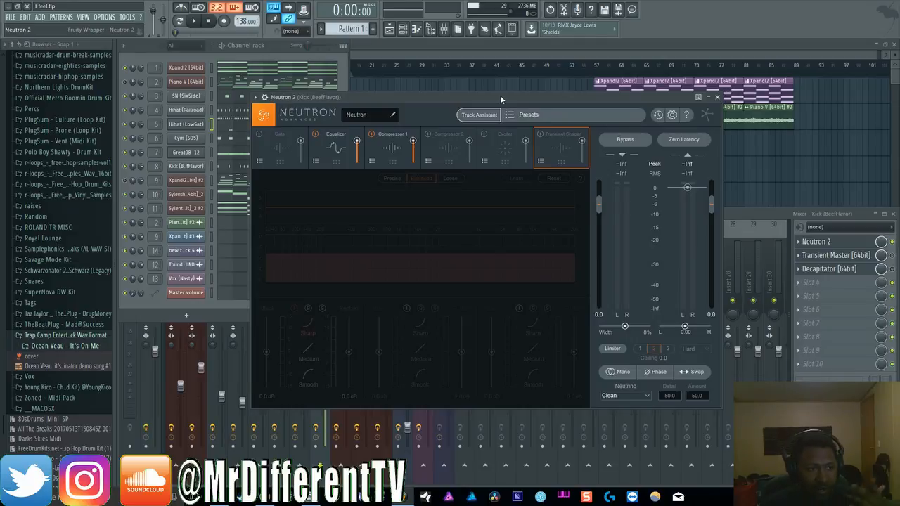
Step: Bring the mixer forward and reposition the Neutron 2 window over it
{"action": "left_click_drag", "start_coordinate": [498, 95], "coordinate": [606, 101]}
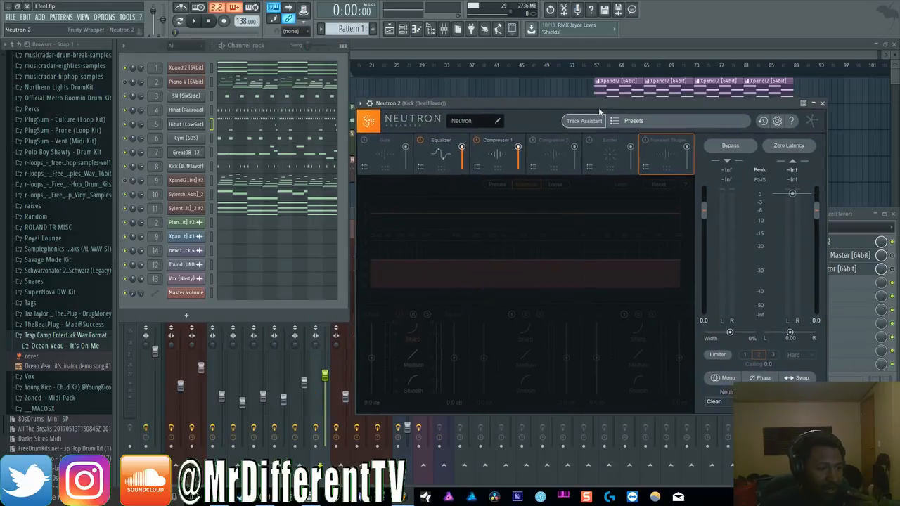
{"action": "left_click", "coordinate": [859, 210]}
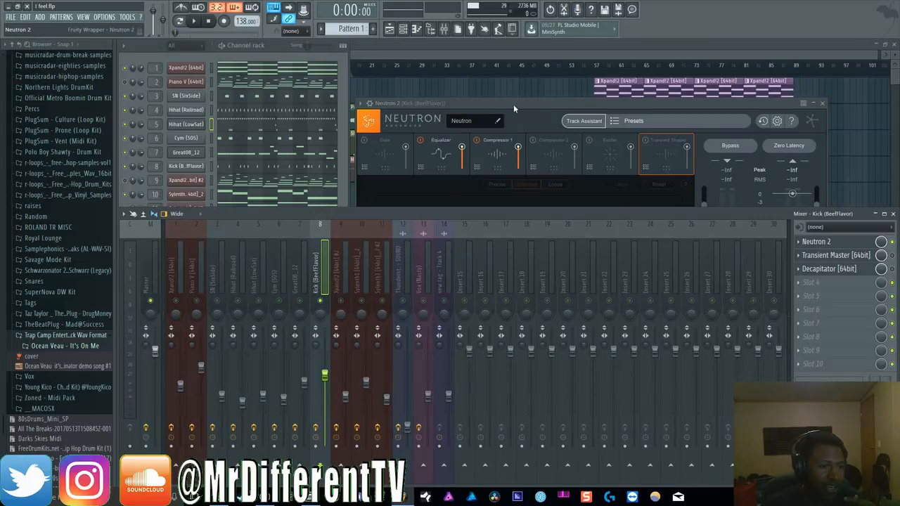
{"action": "left_click_drag", "start_coordinate": [513, 104], "coordinate": [415, 105]}
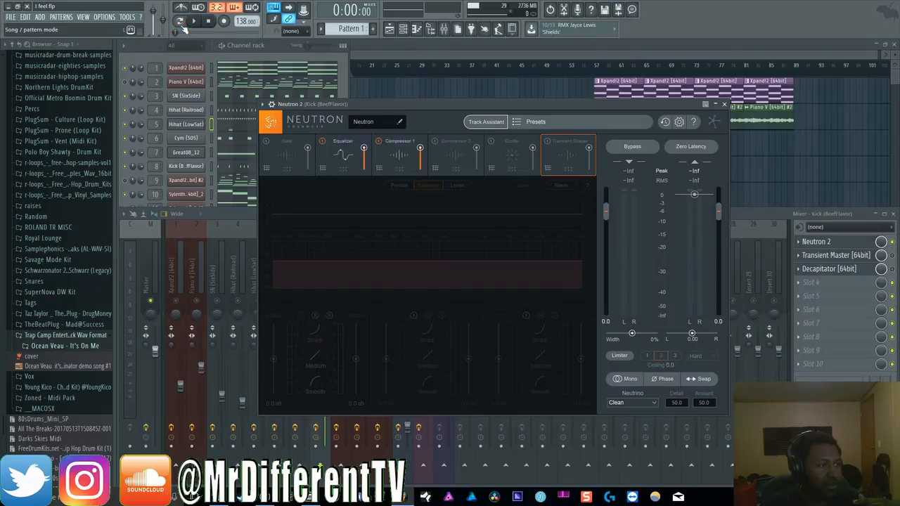
Step: Start Track Assistant for the kick with the Percussion instrument, Upfront style and Medium intensity
{"action": "left_click", "coordinate": [485, 123]}
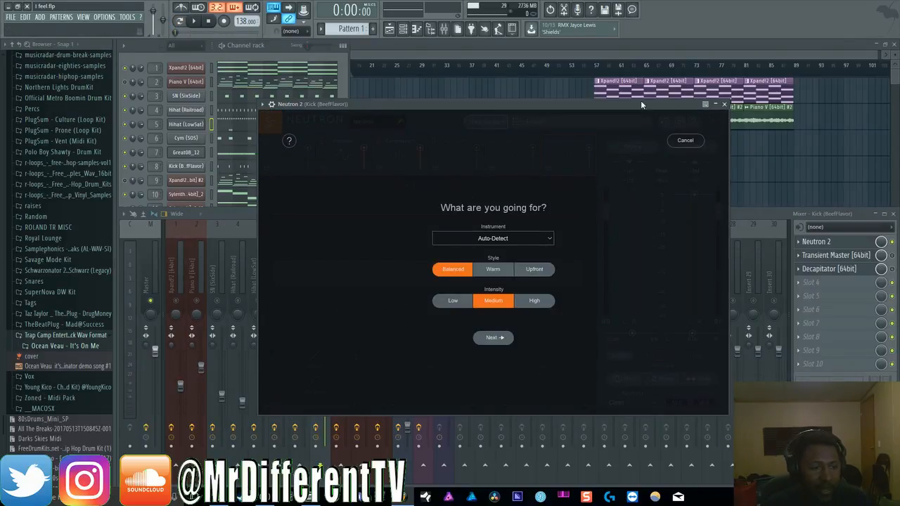
{"action": "left_click", "coordinate": [493, 239]}
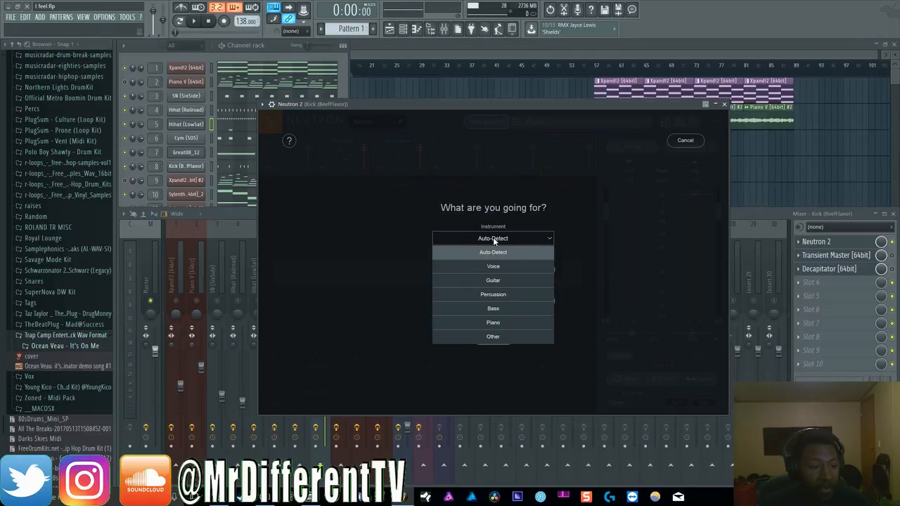
{"action": "left_click", "coordinate": [507, 296]}
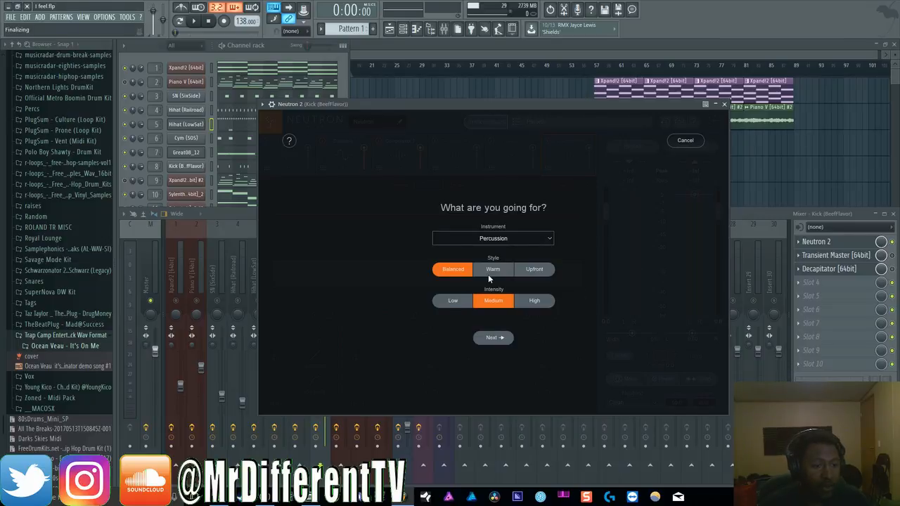
{"action": "left_click", "coordinate": [534, 270]}
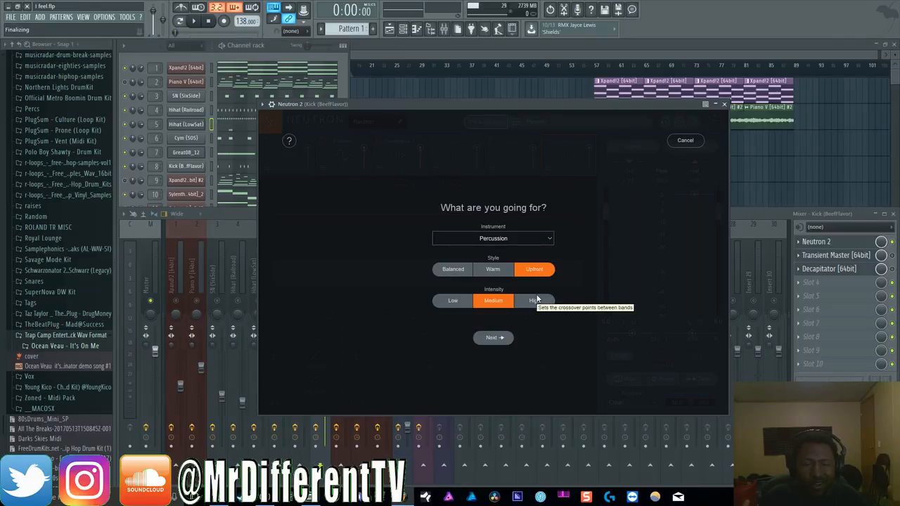
{"action": "left_click", "coordinate": [503, 338]}
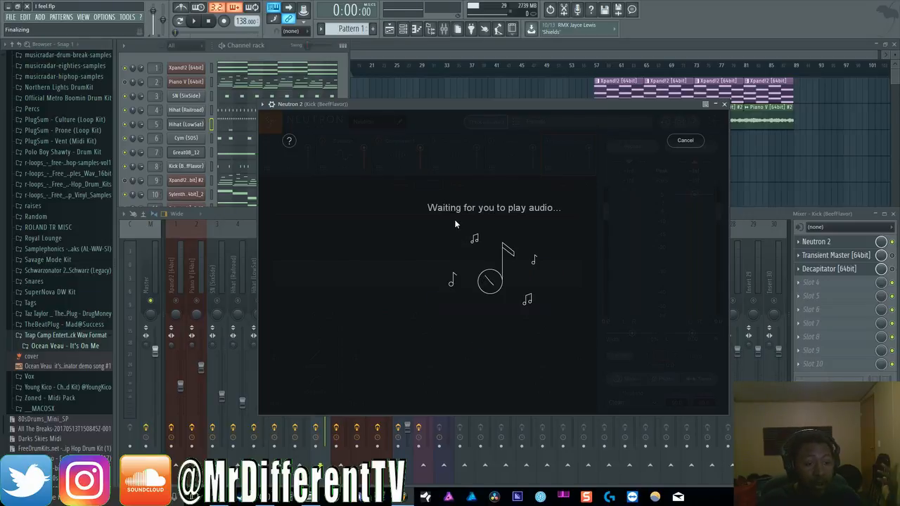
Step: Play the pattern for Track Assistant to analyse, accept its Upfront suggestion and stop playback
{"action": "left_click", "coordinate": [197, 22]}
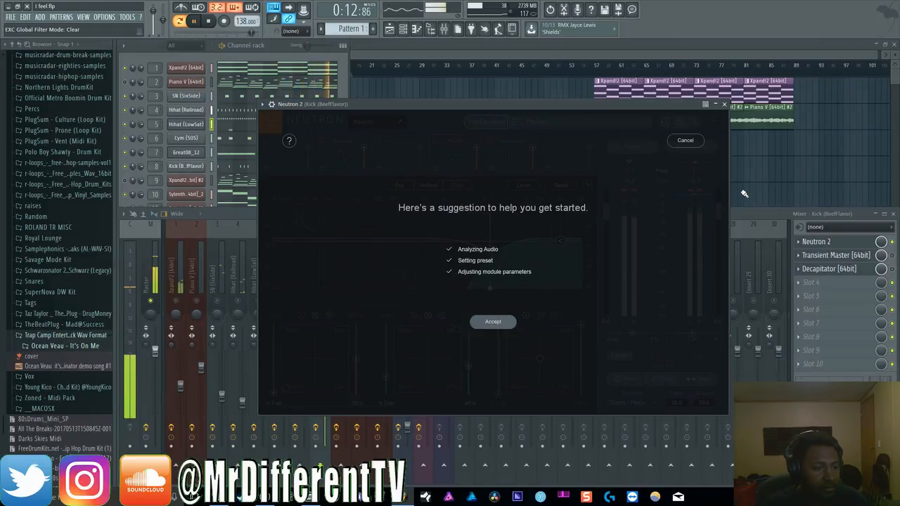
{"action": "left_click", "coordinate": [499, 322]}
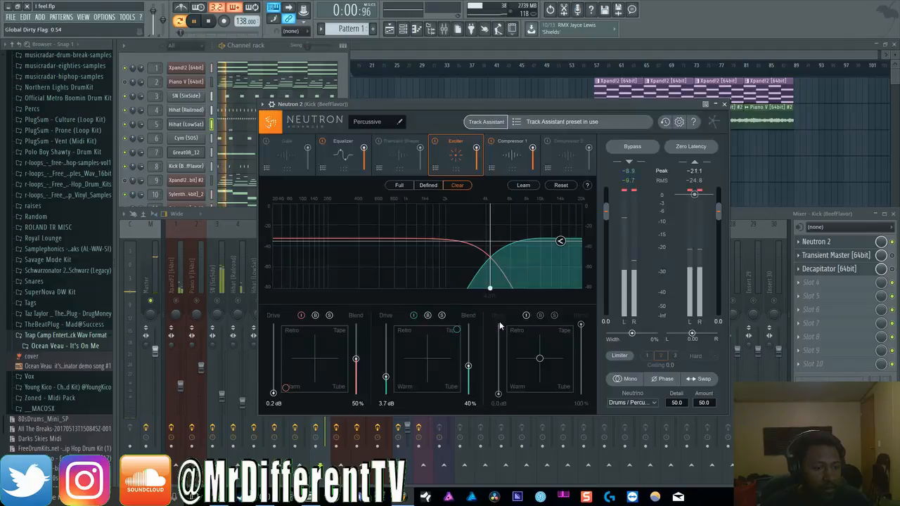
{"action": "left_click", "coordinate": [209, 22]}
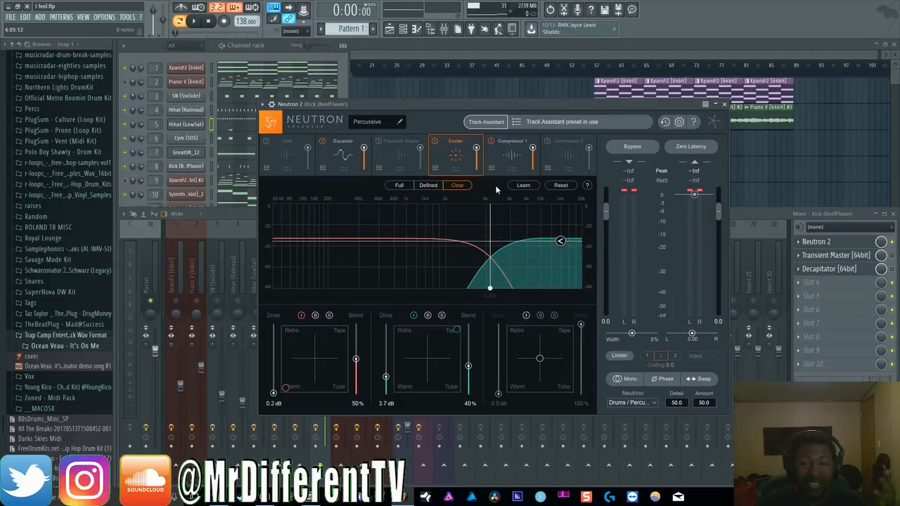
Step: Rerun Track Assistant on the kick with the Balanced style, playing the pattern for analysis and accepting the suggestion
{"action": "left_click", "coordinate": [494, 124]}
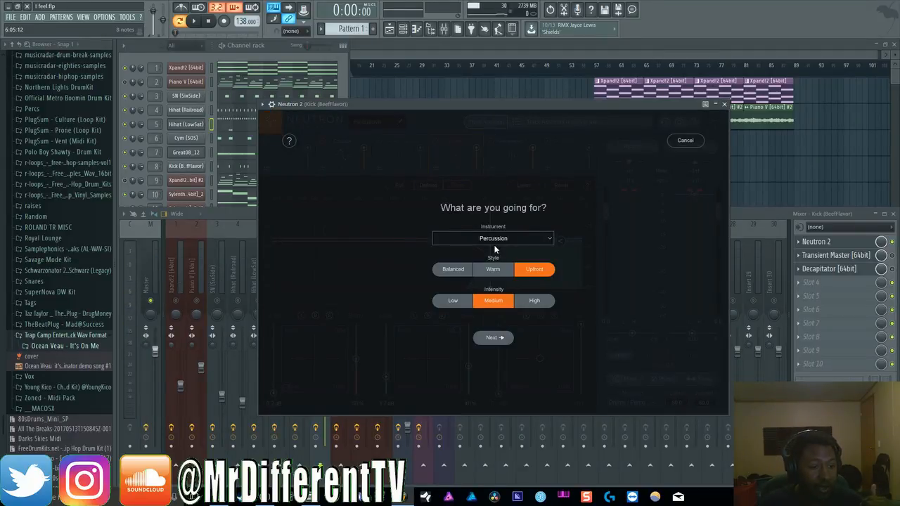
{"action": "left_click", "coordinate": [465, 275]}
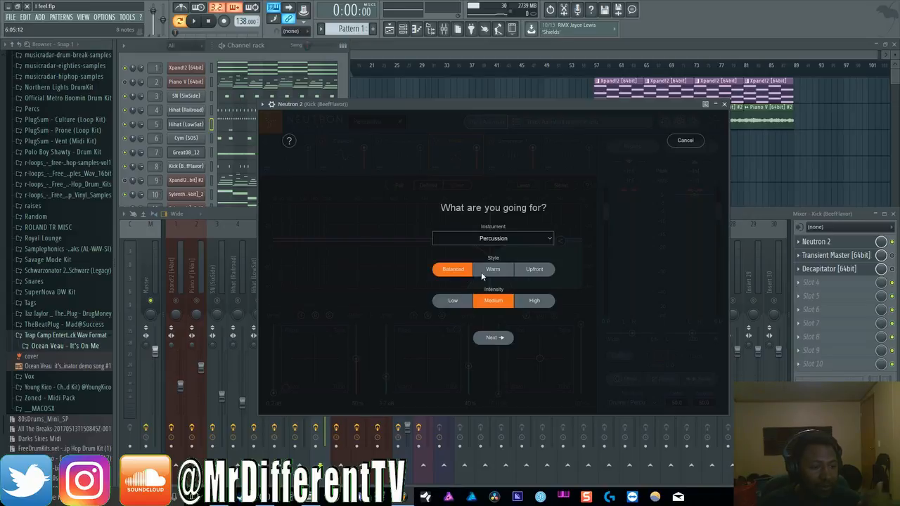
{"action": "left_click", "coordinate": [493, 337]}
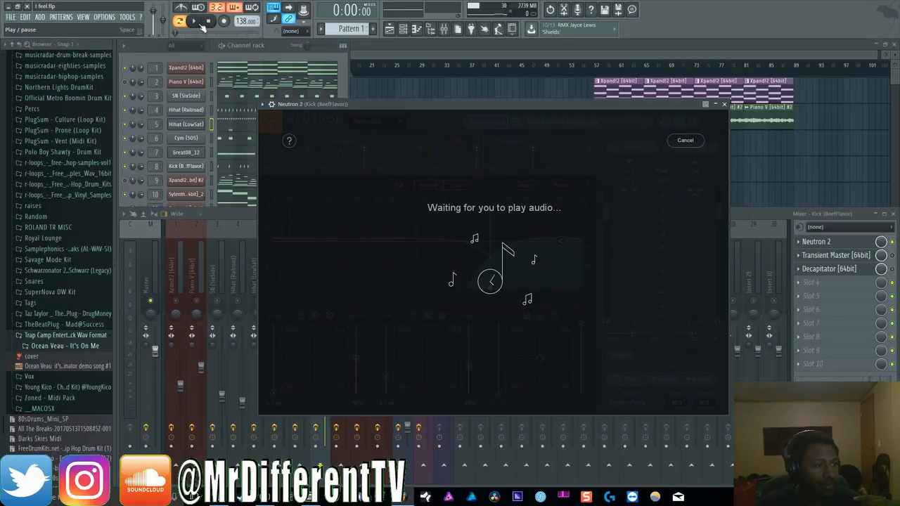
{"action": "left_click", "coordinate": [193, 20]}
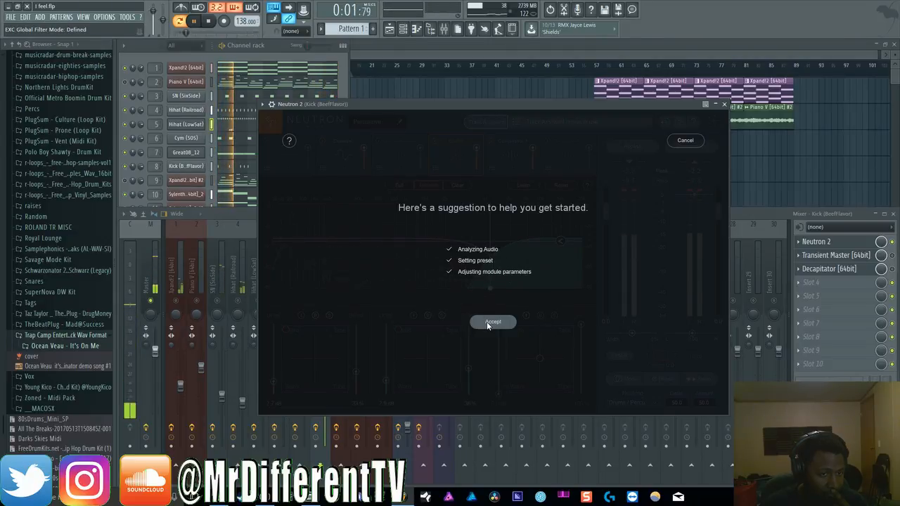
{"action": "left_click", "coordinate": [508, 324]}
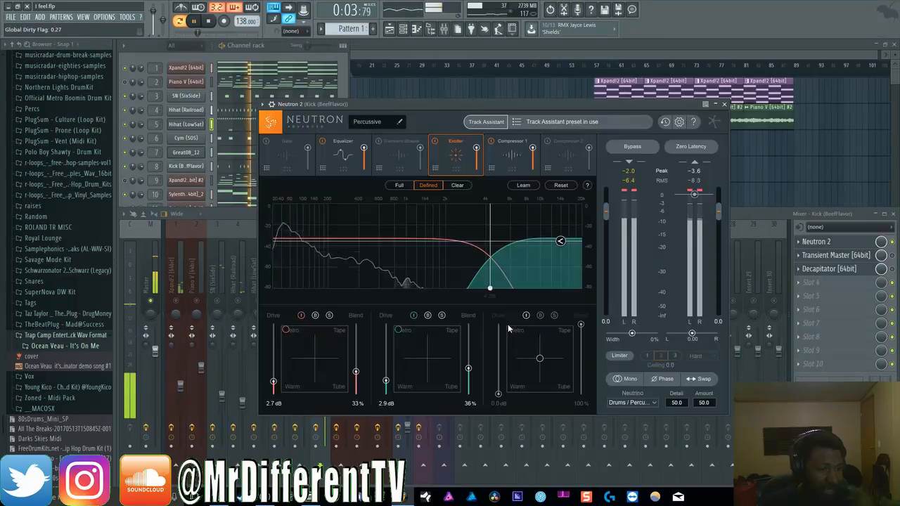
{"action": "left_click", "coordinate": [211, 23]}
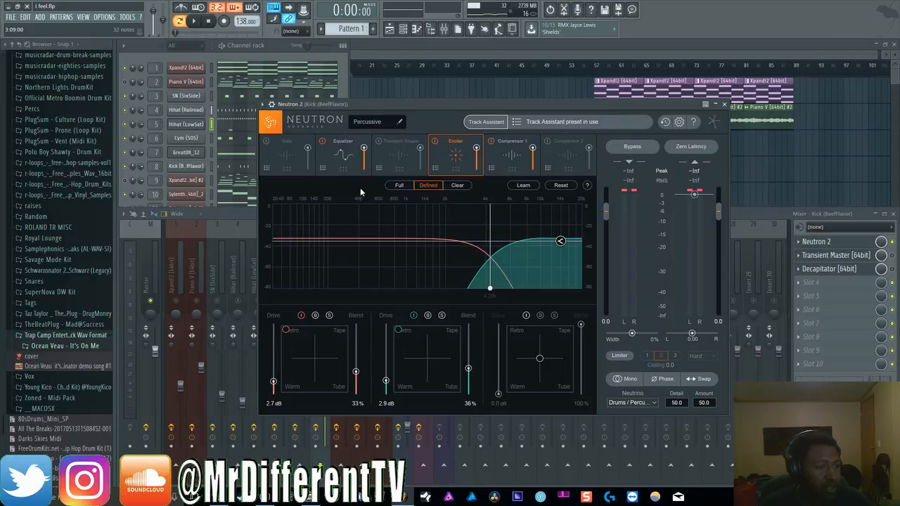
Step: Review the suggested Equalizer, Exciter and Compressor 1 settings, disabling the Exciter module
{"action": "left_click", "coordinate": [341, 156]}
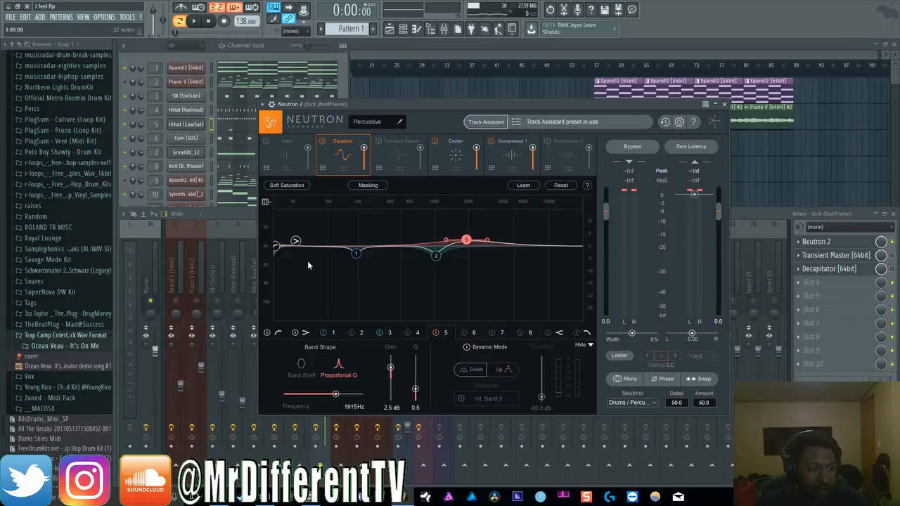
{"action": "left_click", "coordinate": [452, 159]}
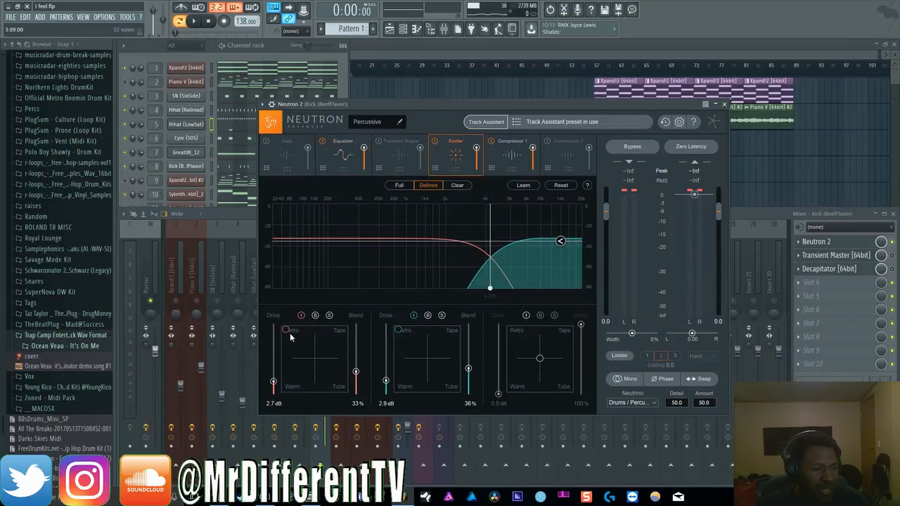
{"action": "left_click", "coordinate": [435, 142]}
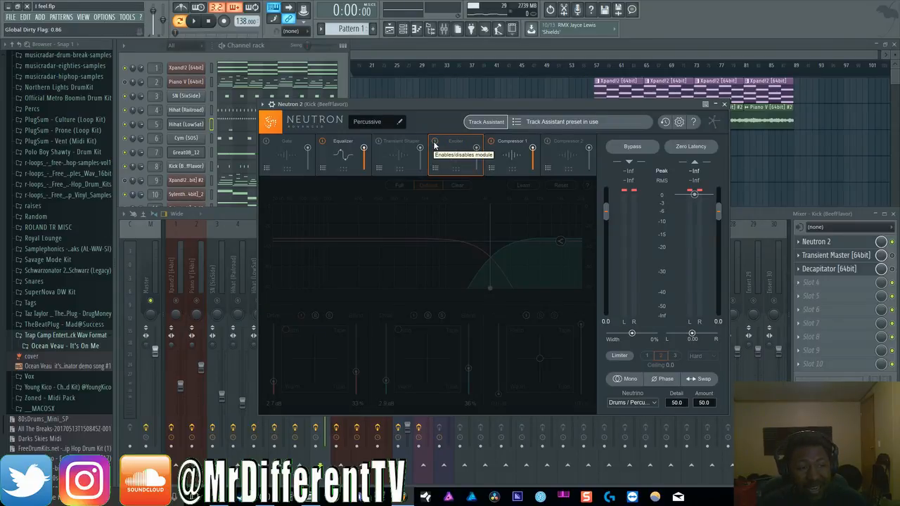
{"action": "left_click", "coordinate": [519, 164]}
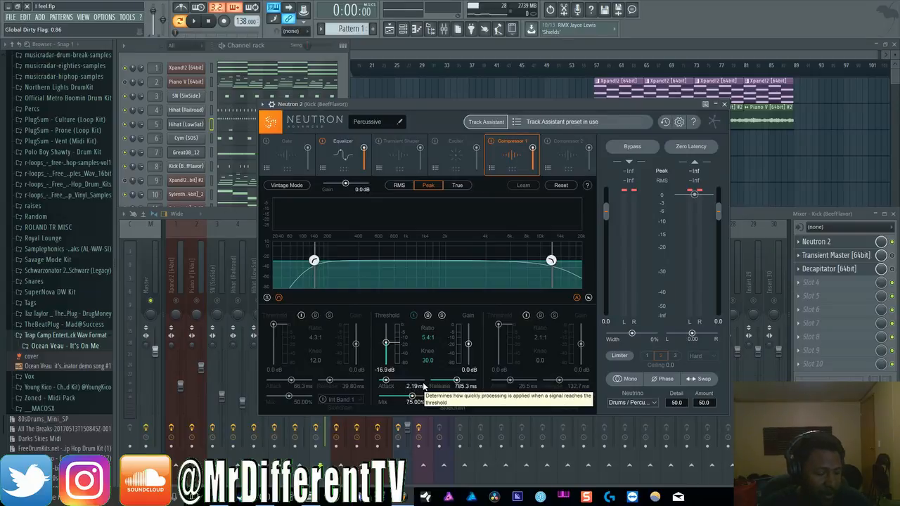
Step: Play the pattern and set Compressor 1's second band on the kick to 9.16 ms attack and 40.58 ms release
{"action": "left_click", "coordinate": [197, 22]}
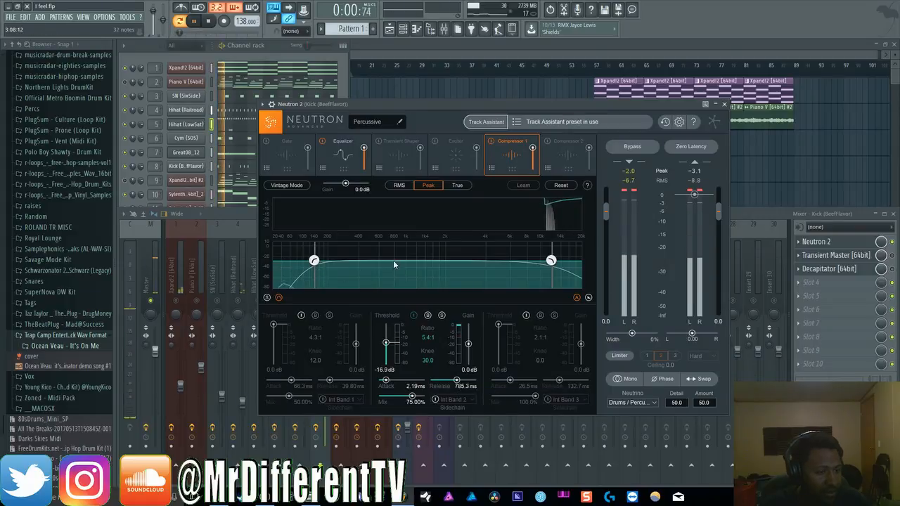
{"action": "mouse_move", "coordinate": [386, 378]}
{"action": "left_mouse_down"}
{"action": "mouse_move", "coordinate": [423, 382]}
{"action": "mouse_move", "coordinate": [392, 383]}
{"action": "left_mouse_up"}
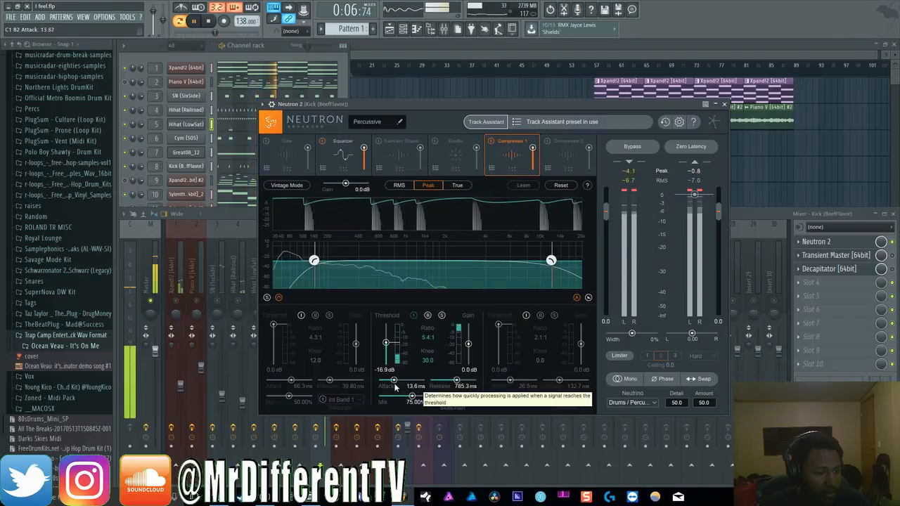
{"action": "left_click_drag", "start_coordinate": [456, 380], "coordinate": [442, 385]}
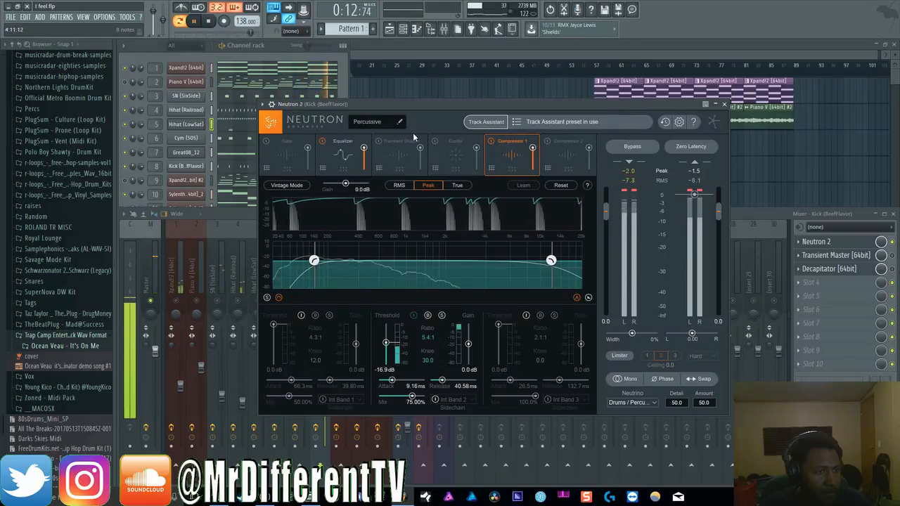
Step: Compare the kick with Compressor 1 switched off and back on, and stop playback
{"action": "left_click", "coordinate": [492, 141]}
{"action": "left_click", "coordinate": [492, 142]}
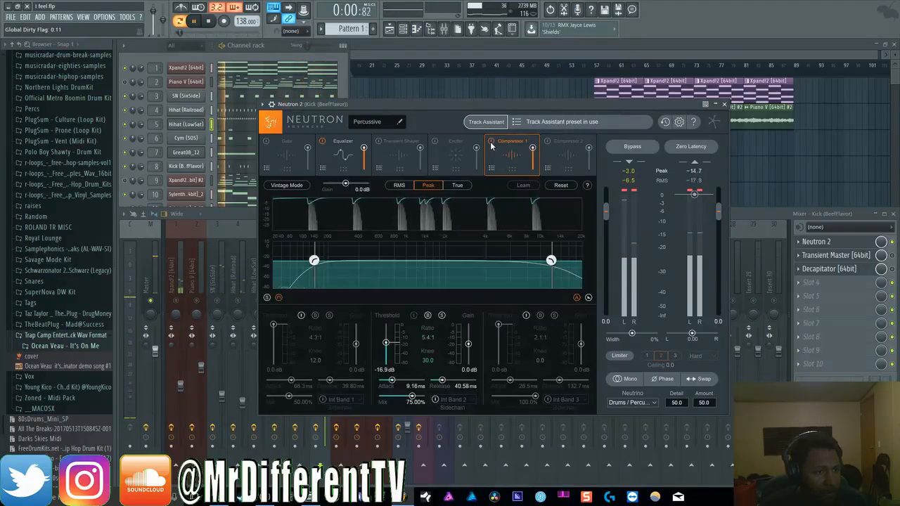
{"action": "left_click", "coordinate": [211, 21]}
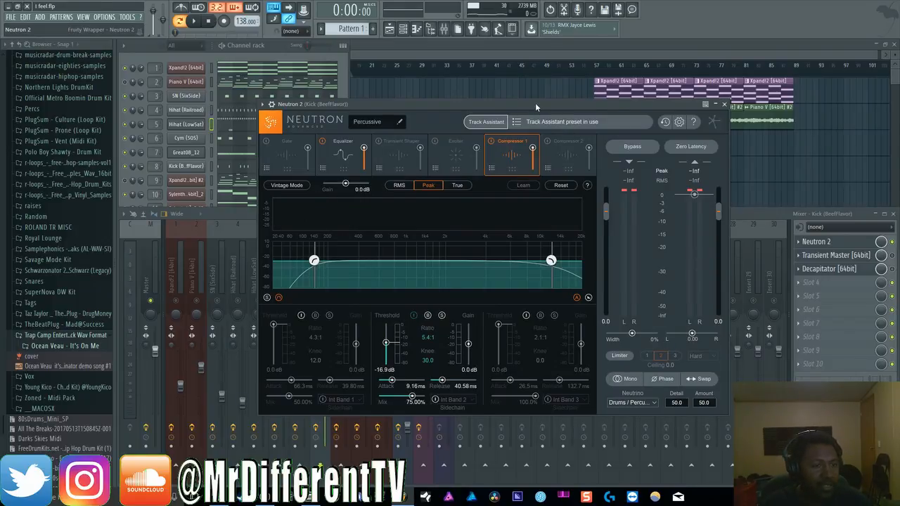
Step: Close the kick's Neutron 2 window, unmute the Piano V mixer track and briefly play the pattern
{"action": "left_click_drag", "start_coordinate": [535, 102], "coordinate": [516, 87]}
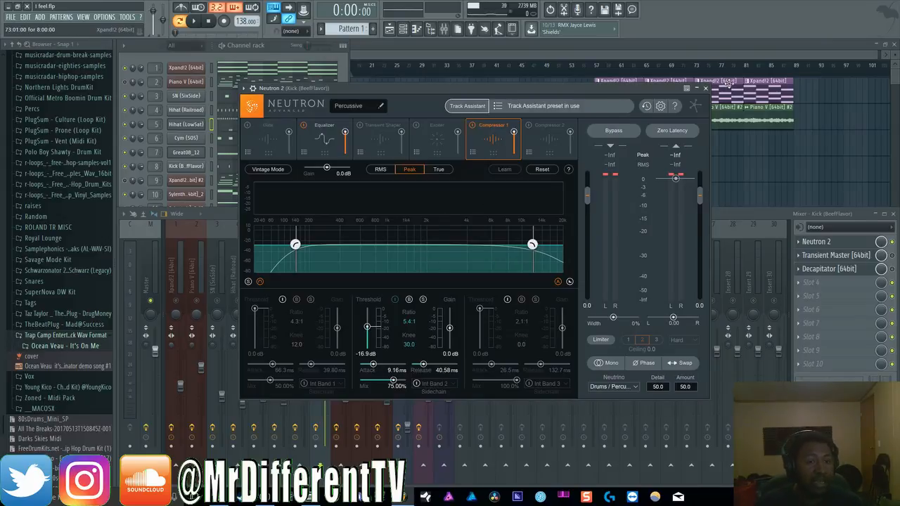
{"action": "left_click", "coordinate": [707, 89]}
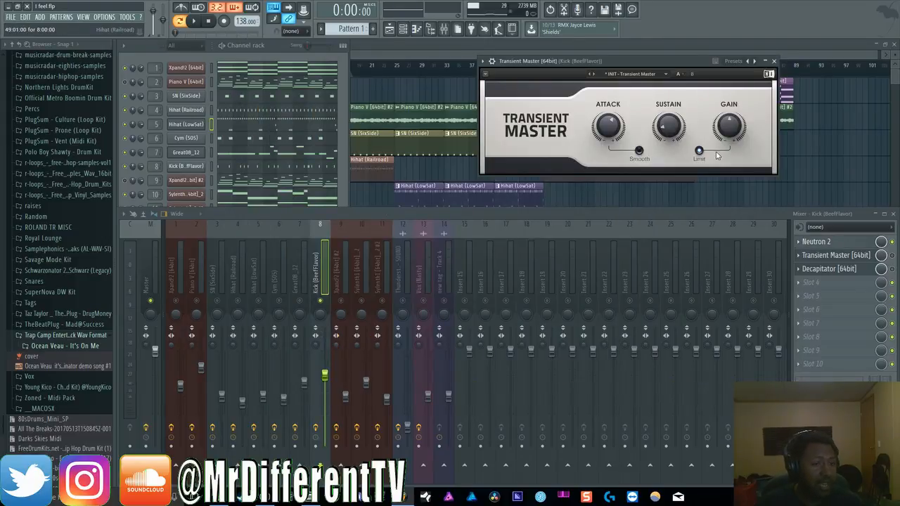
{"action": "left_click", "coordinate": [131, 86]}
{"action": "left_click", "coordinate": [456, 213]}
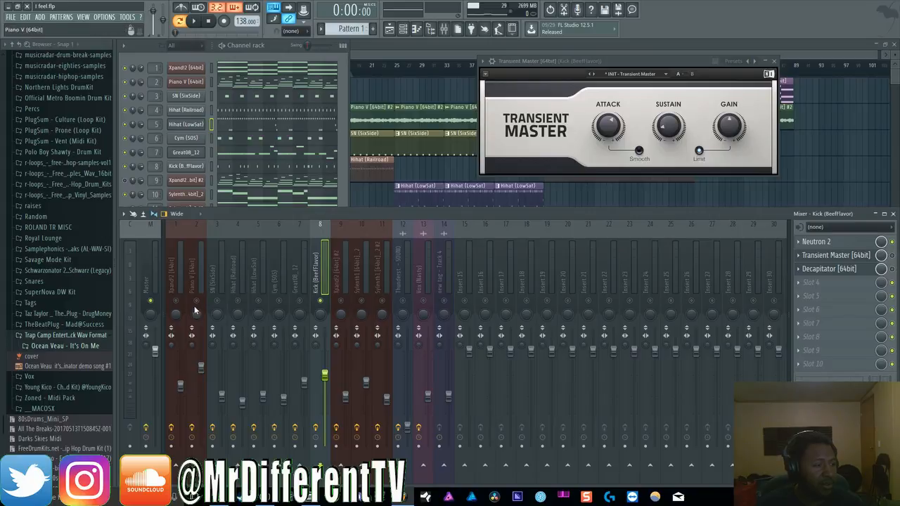
{"action": "left_click", "coordinate": [194, 23]}
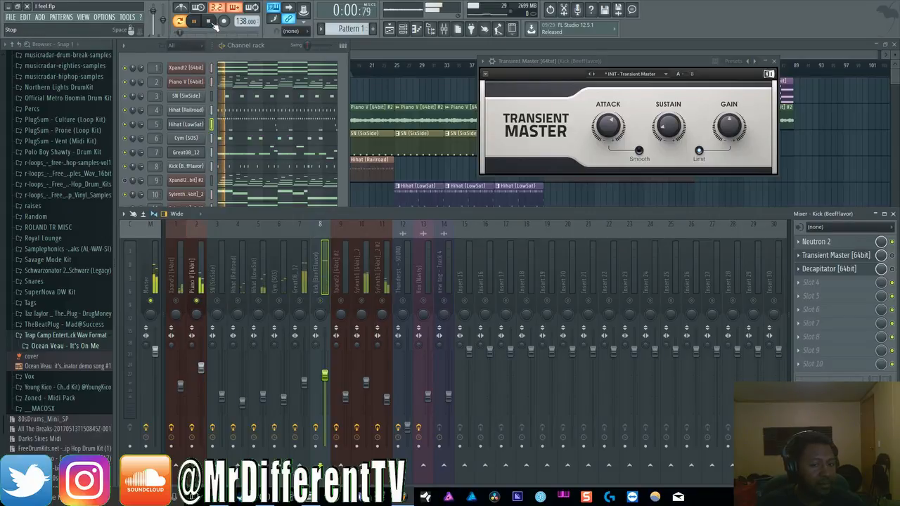
Step: Shift the Piano V mixer track's effects down one slot and load Neutron 2 into its first slot
{"action": "left_click", "coordinate": [197, 261]}
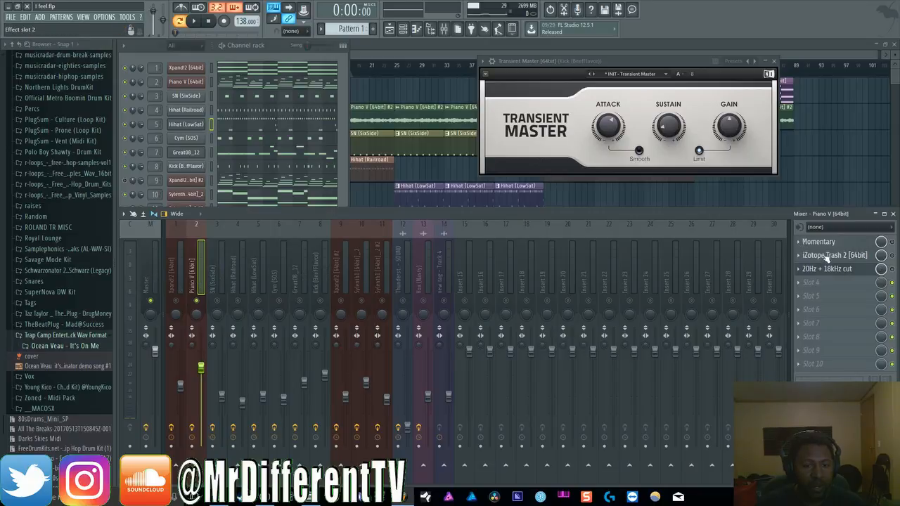
{"action": "scroll", "coordinate": [832, 272], "scroll_direction": "down", "scroll_amount": 1}
{"action": "scroll", "coordinate": [832, 263], "scroll_direction": "down", "scroll_amount": 1}
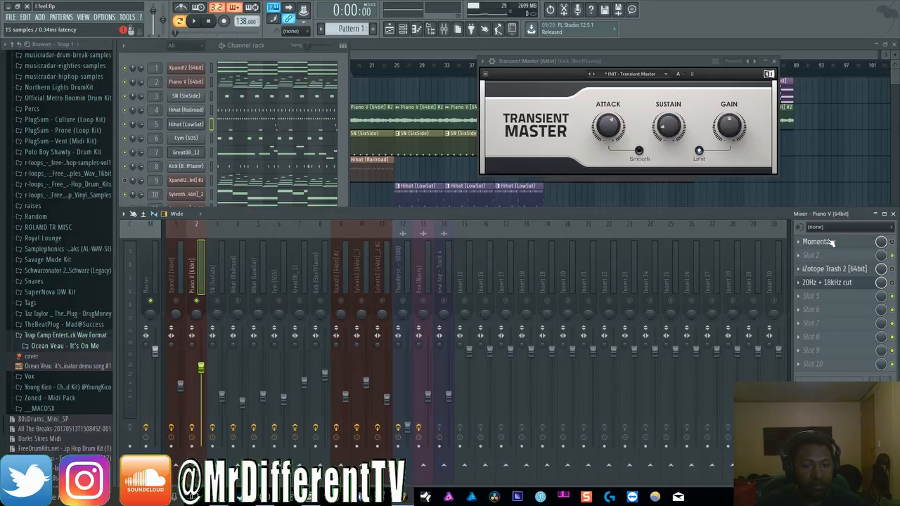
{"action": "scroll", "coordinate": [844, 243], "scroll_direction": "down", "scroll_amount": 1}
{"action": "left_click", "coordinate": [798, 247]}
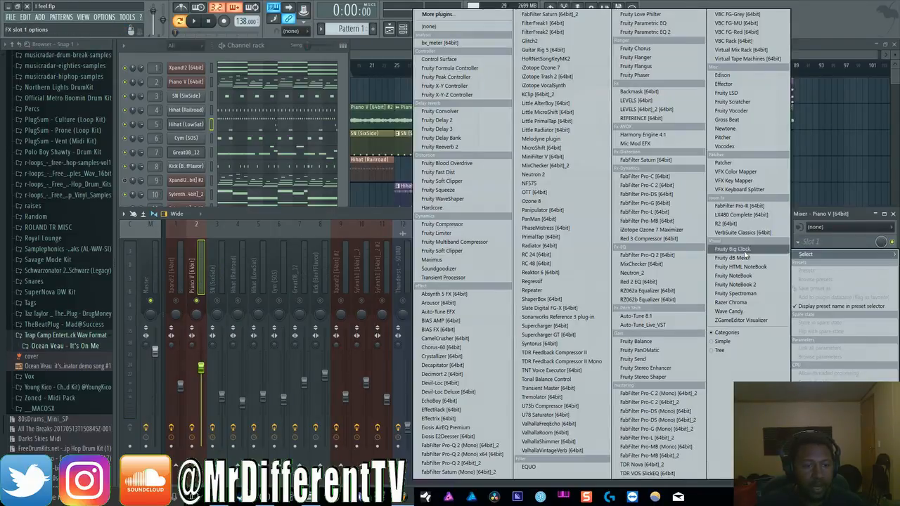
{"action": "left_click", "coordinate": [533, 175]}
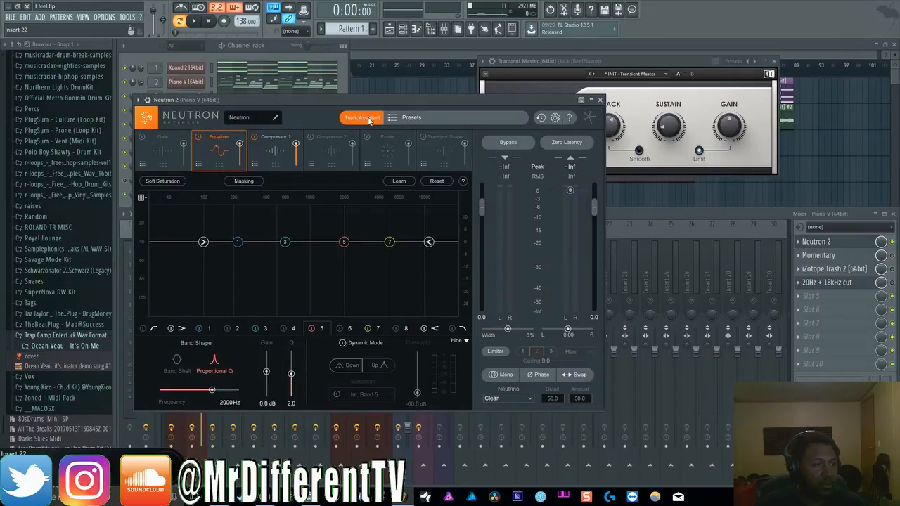
Step: Start Track Assistant for Piano V with the Piano instrument, Warm style and Medium intensity
{"action": "left_click", "coordinate": [361, 118]}
{"action": "left_click", "coordinate": [369, 235]}
{"action": "left_click", "coordinate": [378, 322]}
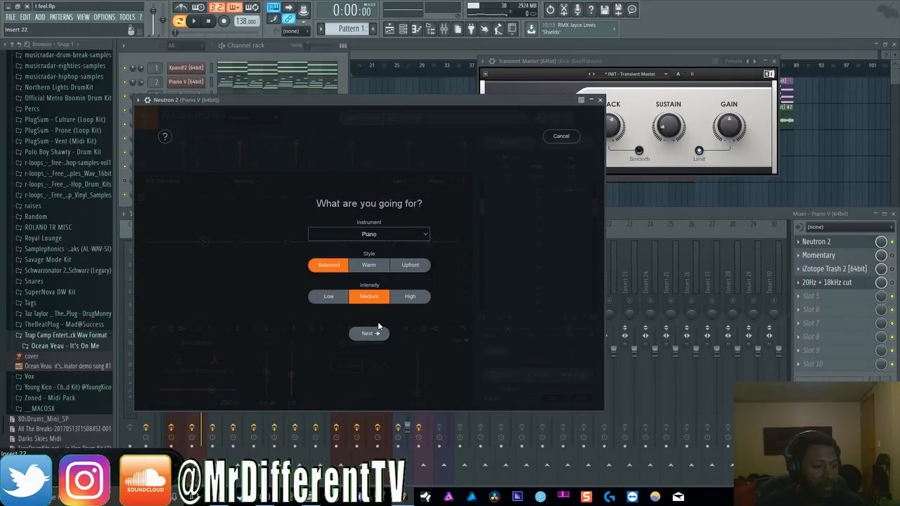
{"action": "left_click", "coordinate": [369, 265]}
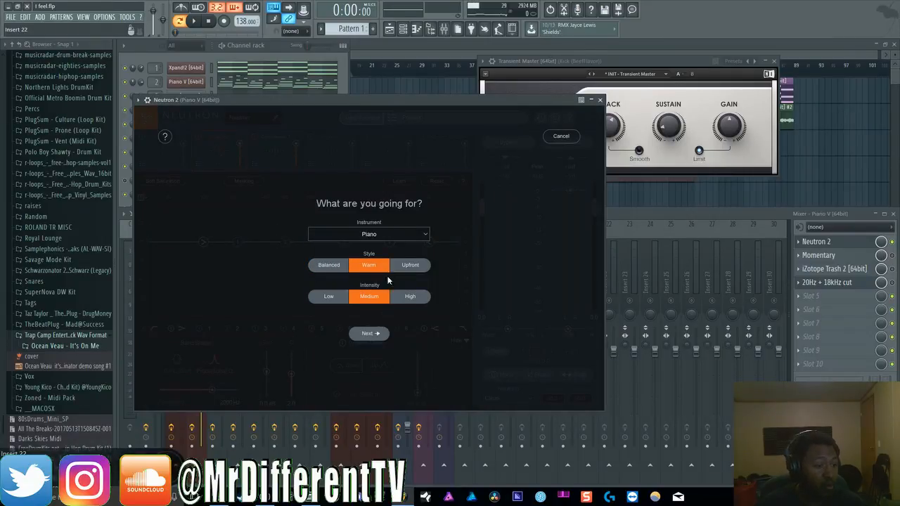
{"action": "left_click", "coordinate": [369, 334]}
Step: Play the pattern for Track Assistant to analyse, accept its Piano suggestion and stop playback
{"action": "key", "text": "space"}
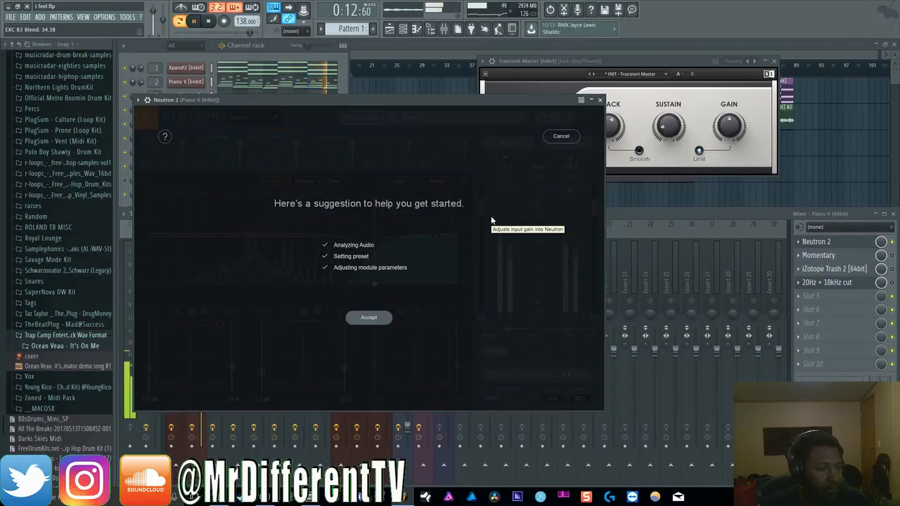
{"action": "left_click", "coordinate": [376, 319]}
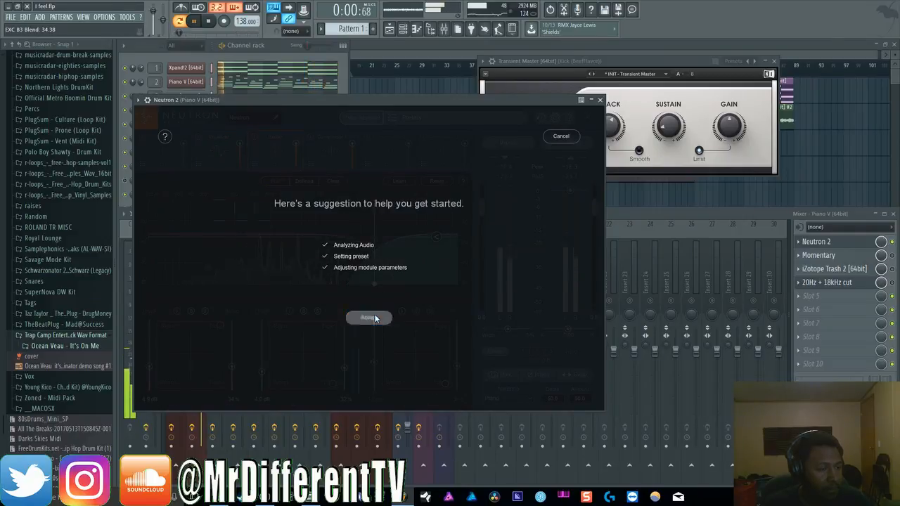
{"action": "left_click", "coordinate": [211, 24]}
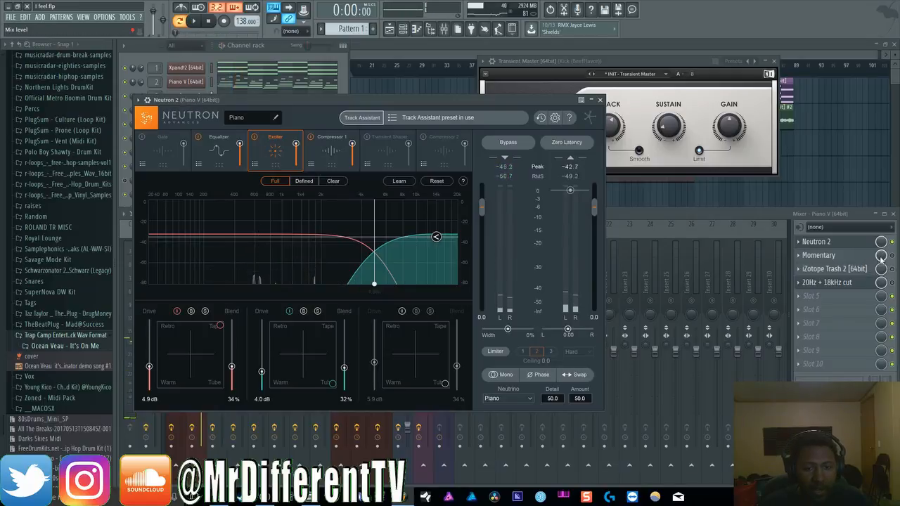
Step: Enable the Momentary effect on Piano V, play the pattern to compare it with and without Neutron 2, and stop playback
{"action": "left_click", "coordinate": [882, 259]}
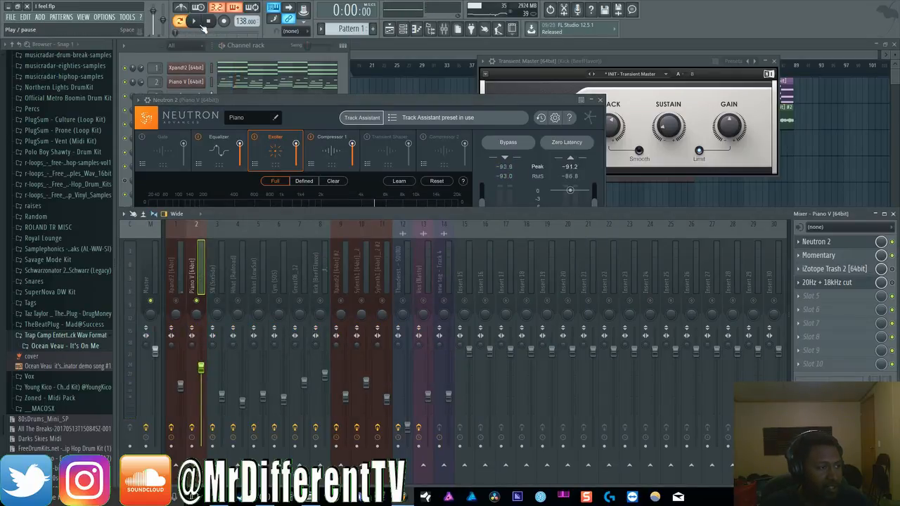
{"action": "left_click", "coordinate": [202, 25]}
{"action": "left_click", "coordinate": [322, 99]}
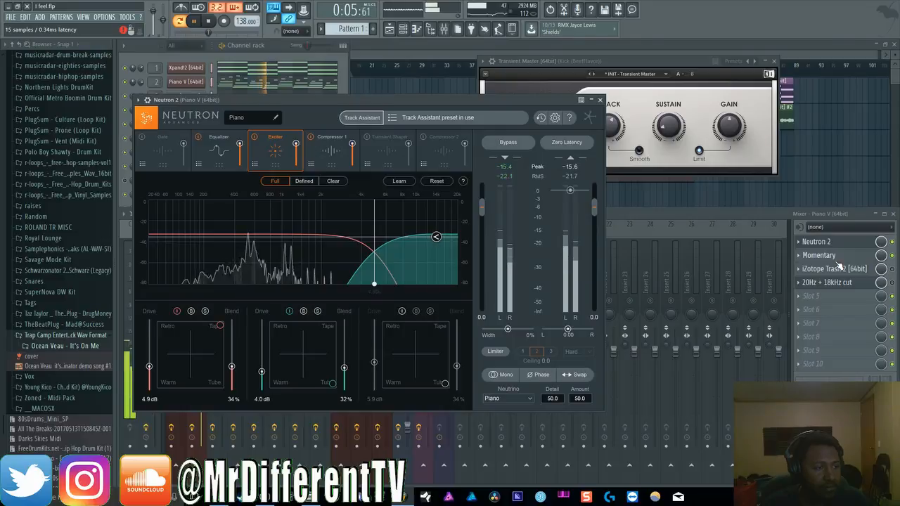
{"action": "left_click", "coordinate": [892, 243]}
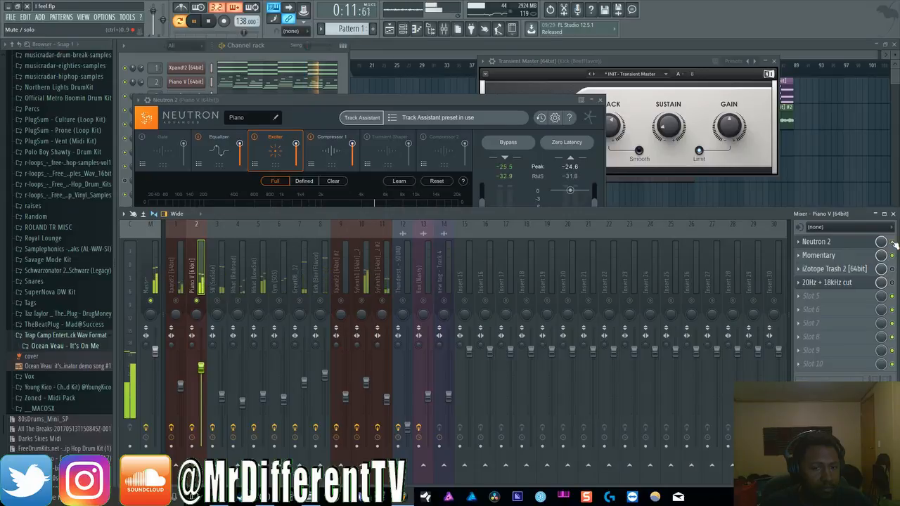
{"action": "left_click", "coordinate": [208, 20]}
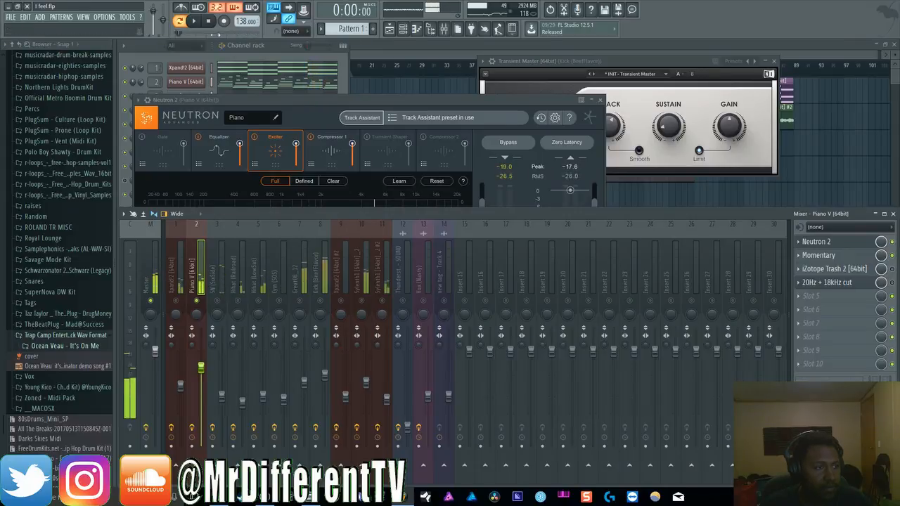
Step: Review the Equalizer, Exciter and Compressor 1 settings suggested for Piano V in Neutron 2
{"action": "left_click", "coordinate": [308, 97]}
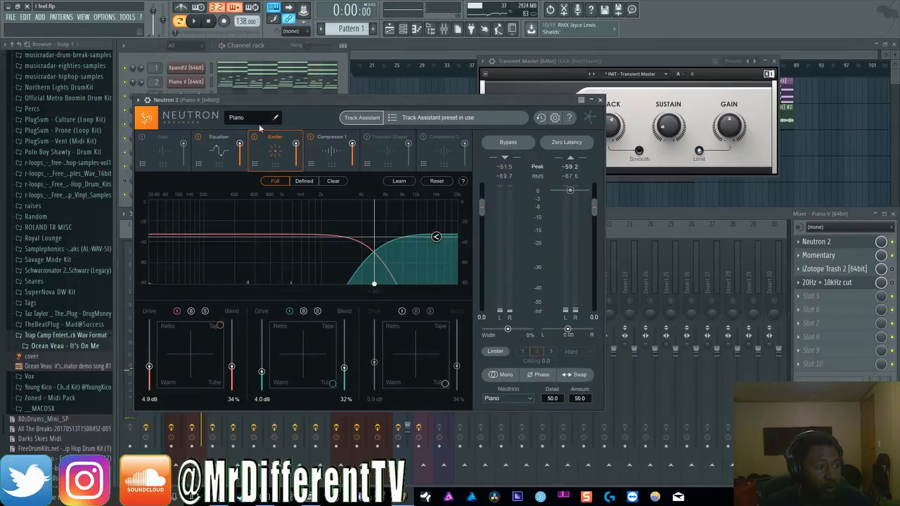
{"action": "left_click", "coordinate": [223, 148]}
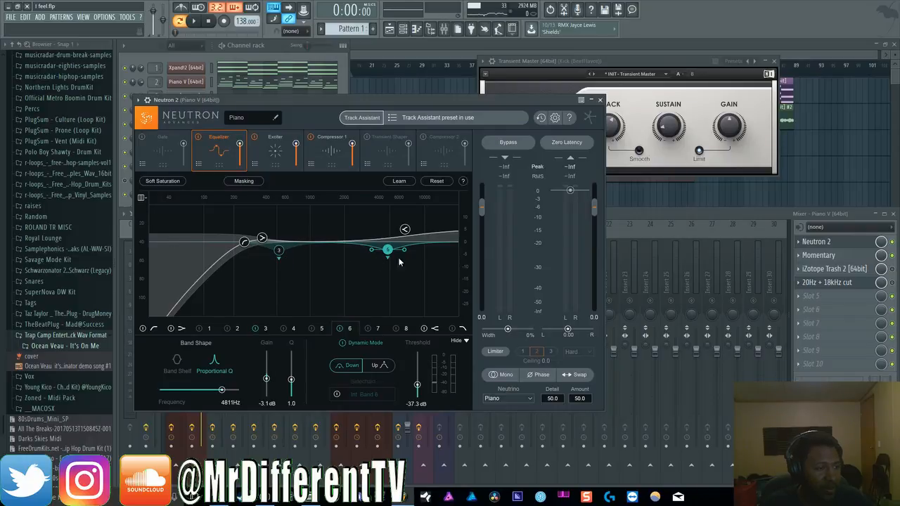
{"action": "left_click", "coordinate": [289, 160]}
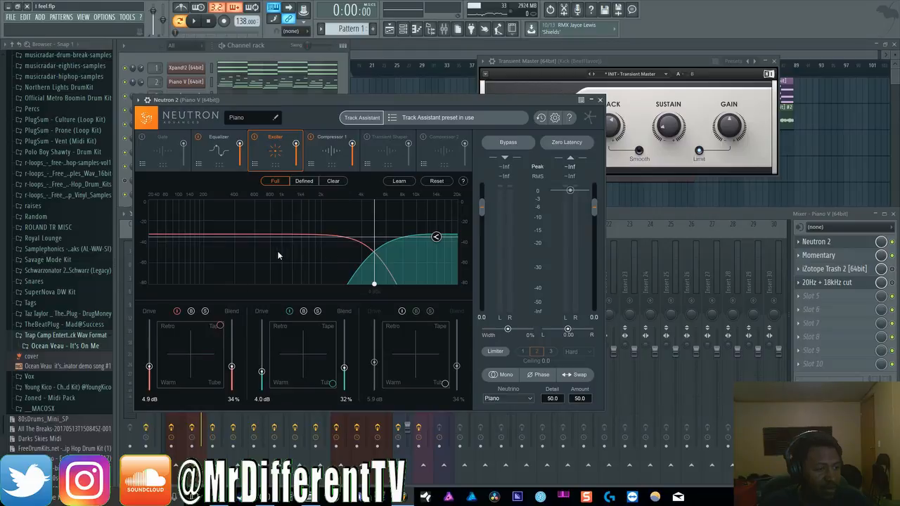
{"action": "left_click", "coordinate": [327, 155]}
{"action": "left_click", "coordinate": [218, 149]}
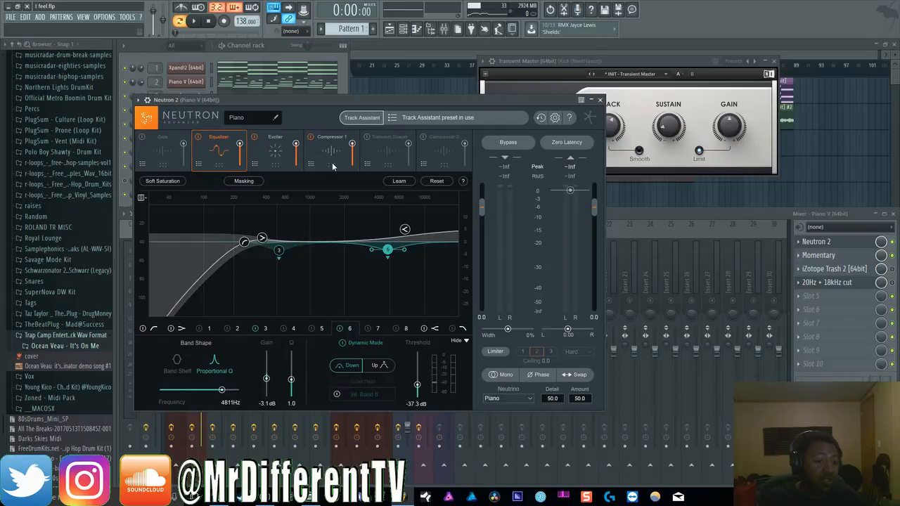
Step: Switch Neutron 2's Zero Latency mode and the Equalizer's Masking option on and back off
{"action": "left_click", "coordinate": [561, 144]}
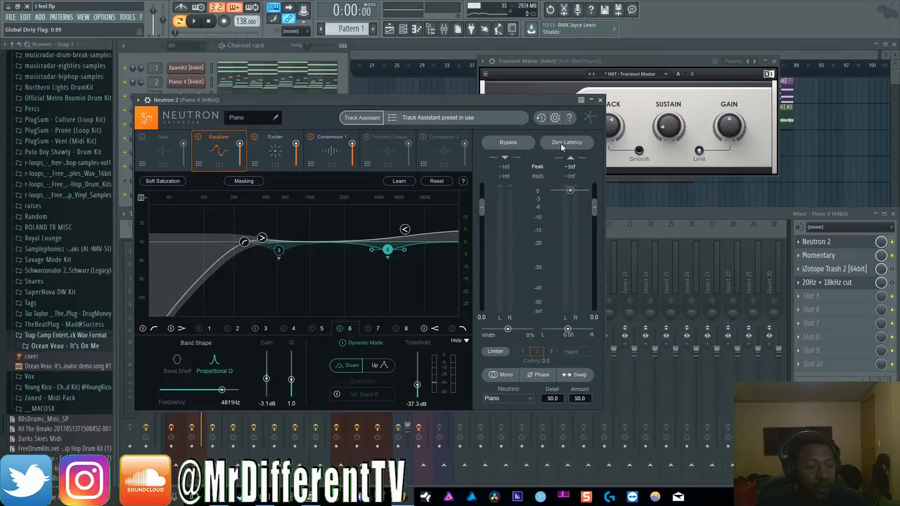
{"action": "left_click", "coordinate": [561, 143]}
{"action": "left_click", "coordinate": [587, 144]}
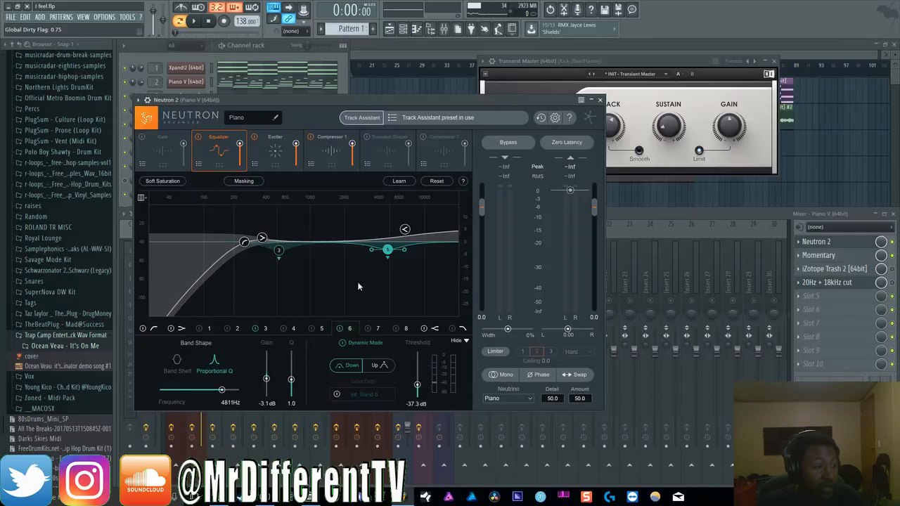
{"action": "left_click", "coordinate": [243, 182]}
{"action": "left_click", "coordinate": [242, 182]}
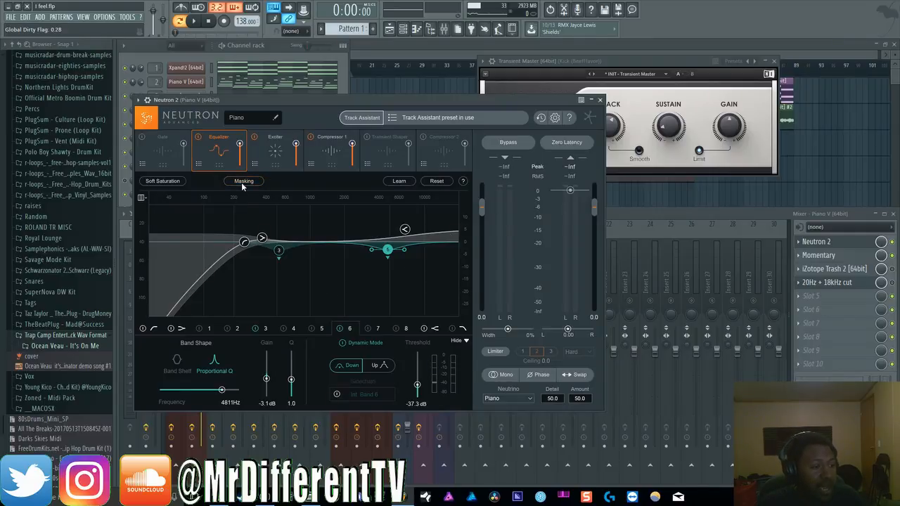